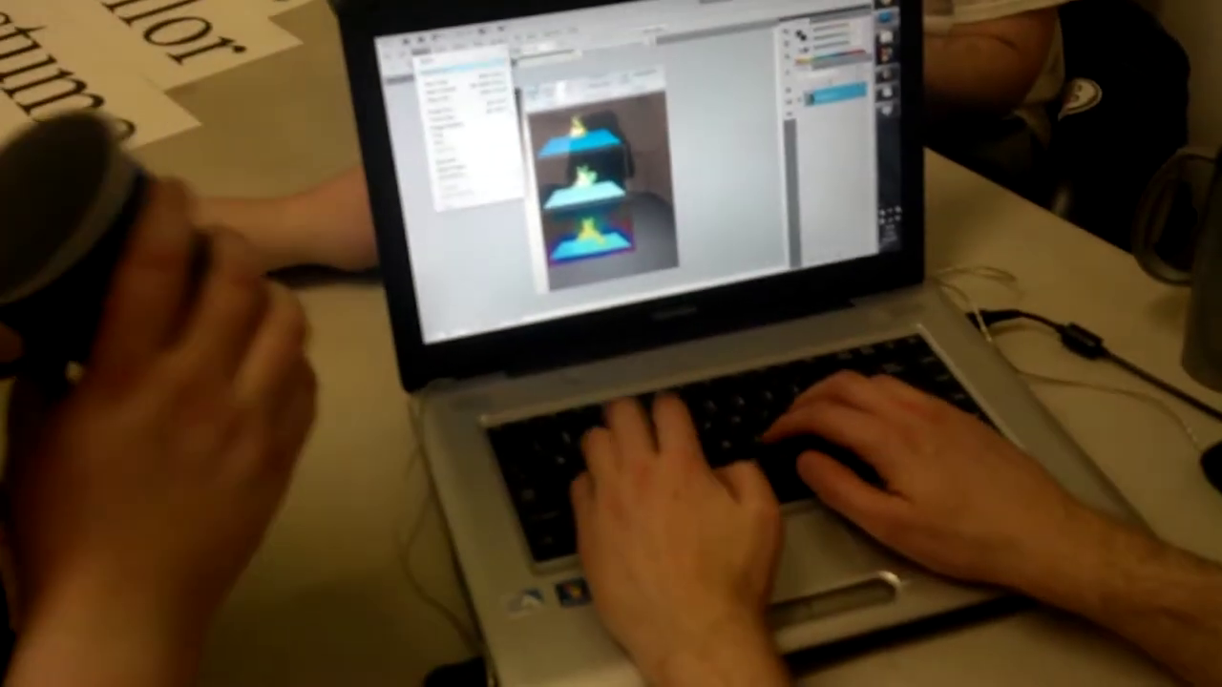
pyautogui.hotkey('alt', 'f')
pyautogui.press('Down')
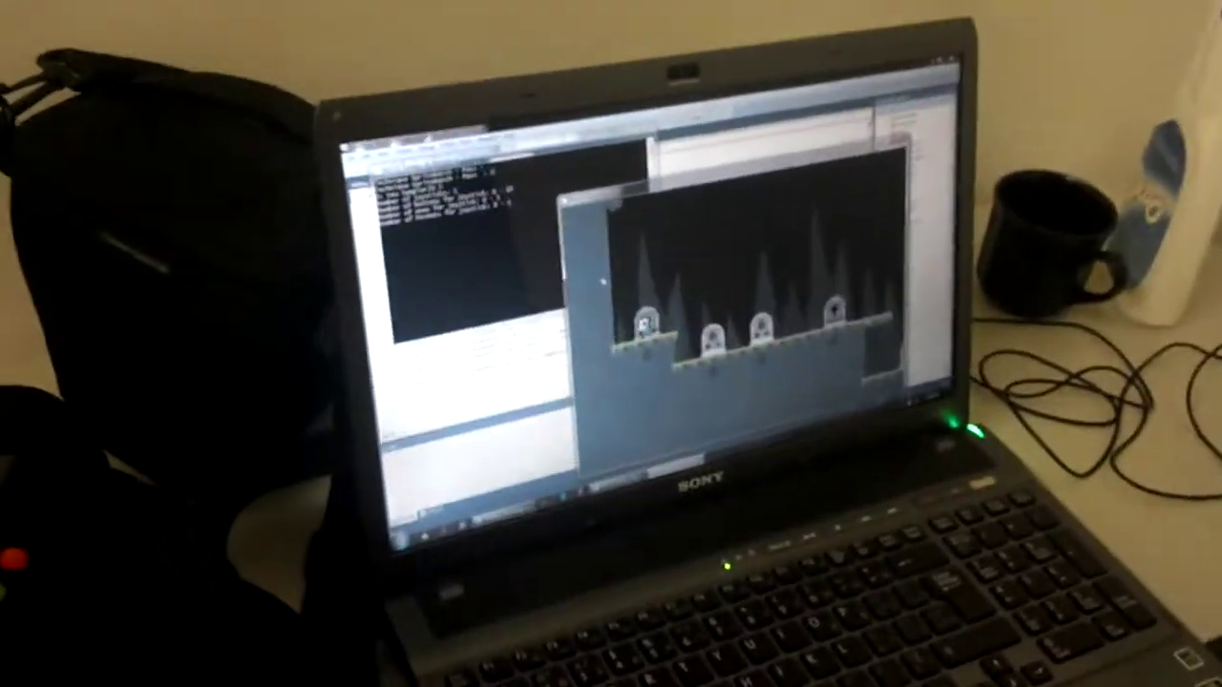
pyautogui.press('space')
pyautogui.press('Right')
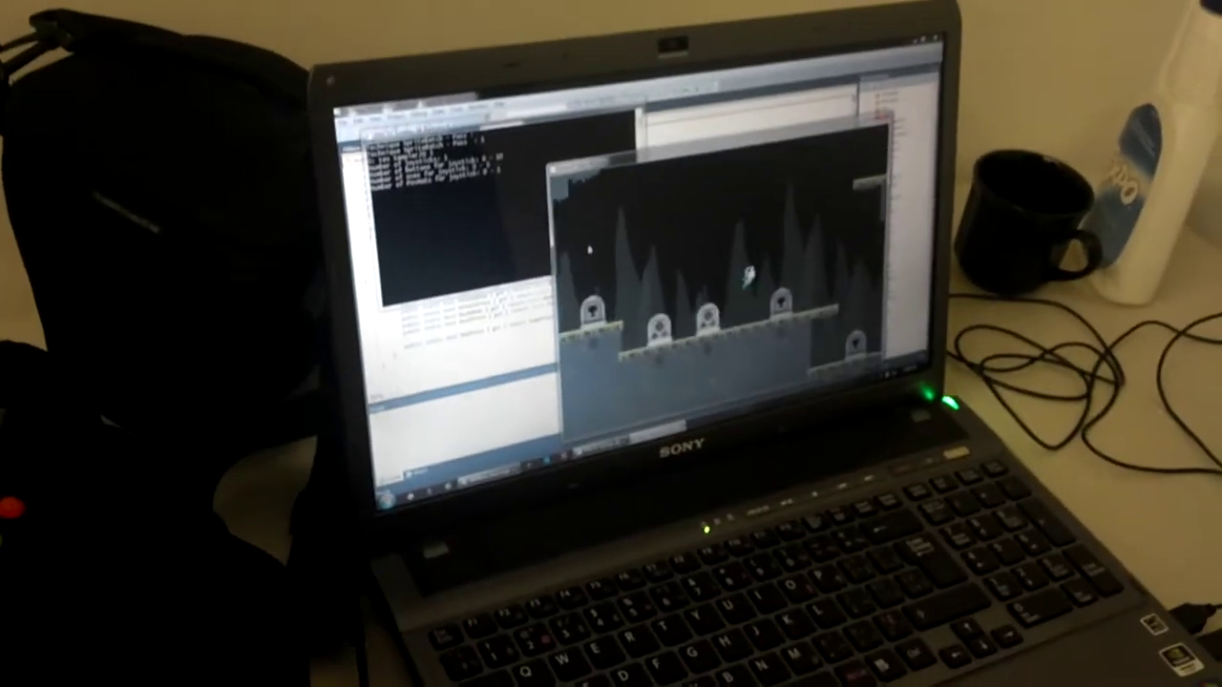
pyautogui.press('Right')
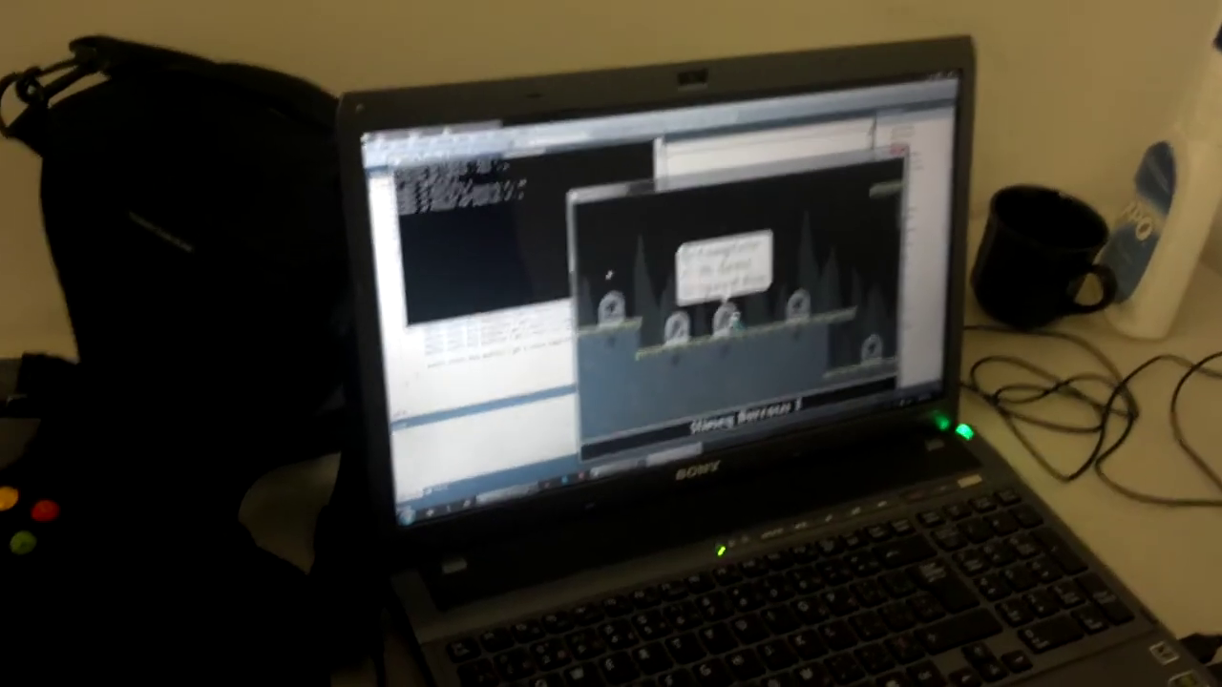